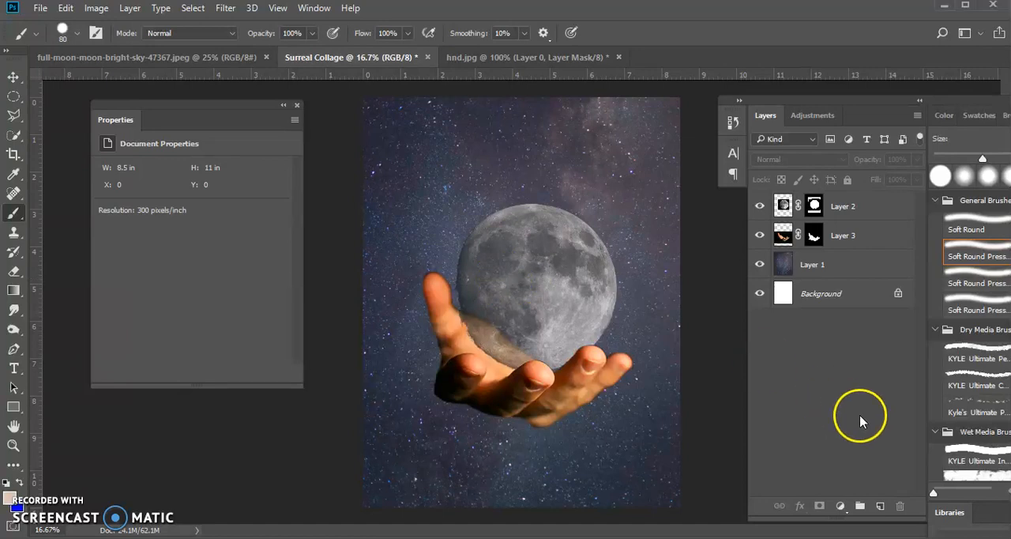
- Move the moon and hand layers together toward the lower part of the canvas, keeping the hand around the moon
click(885, 210)
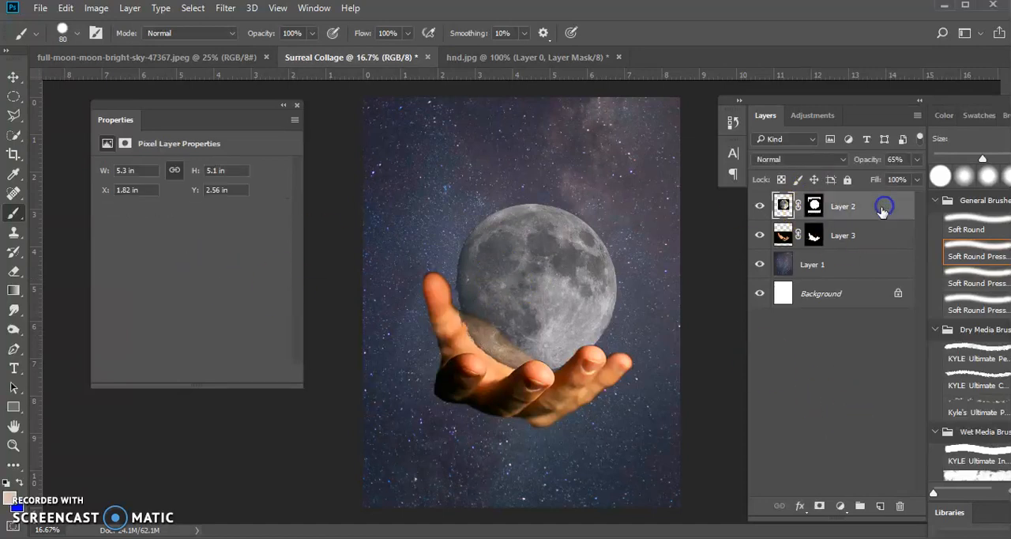
click(861, 235)
shift+click(855, 205)
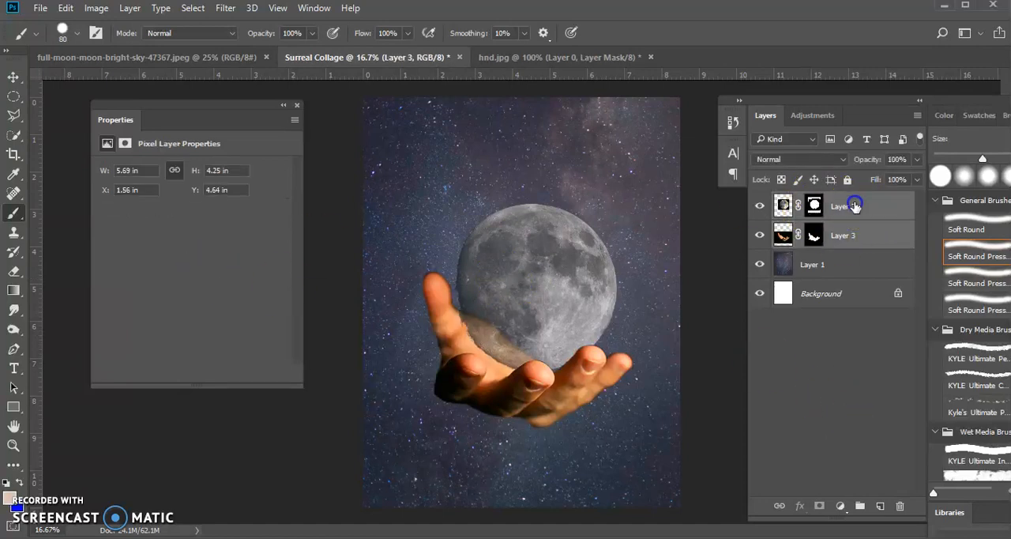
click(14, 77)
drag(548, 311, 522, 350)
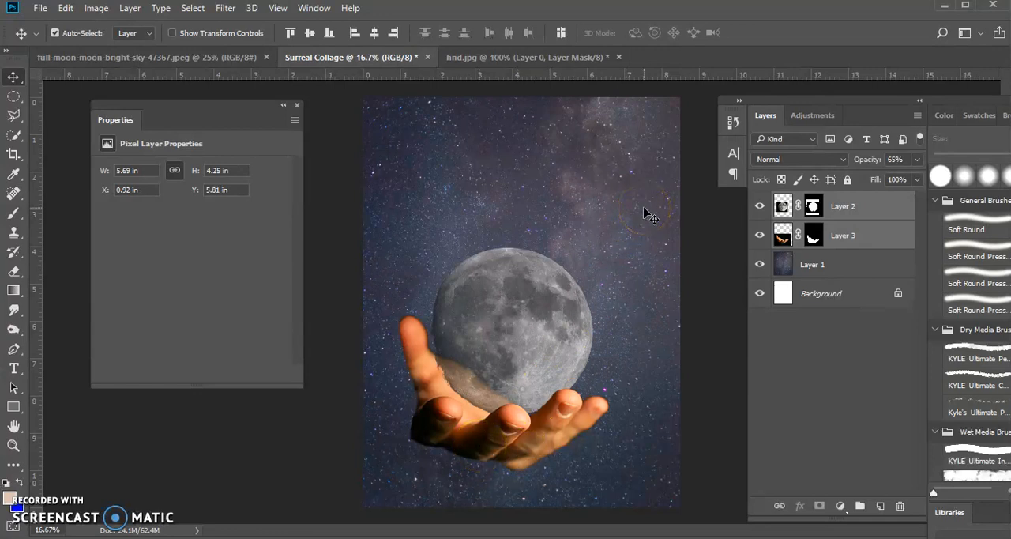
mouse_move(495, 350)
mouse_down()
mouse_move(548, 369)
mouse_move(495, 356)
mouse_up()
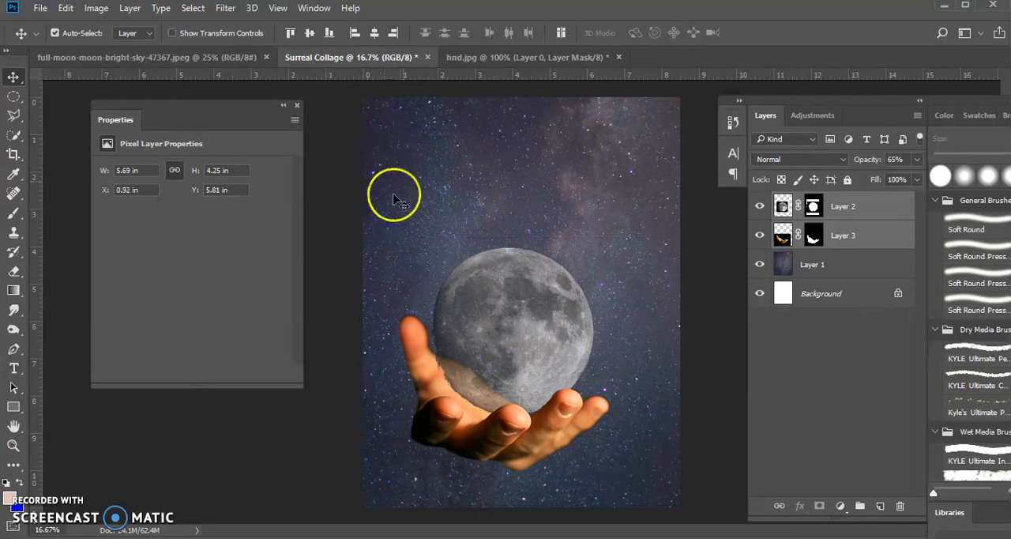
- Set the opacity of the moon layer, Layer 2, to 100%
click(875, 205)
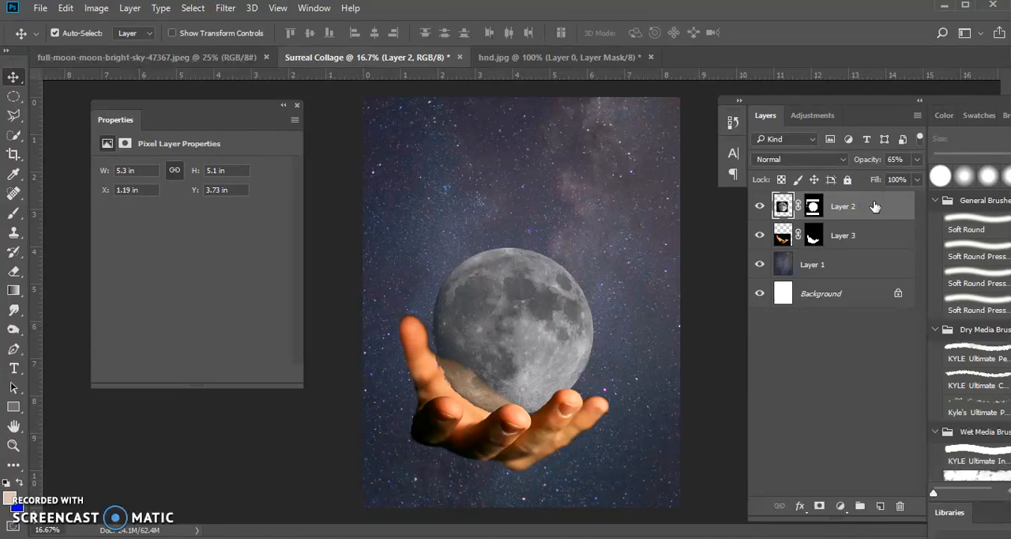
click(917, 159)
drag(893, 180, 917, 180)
click(771, 368)
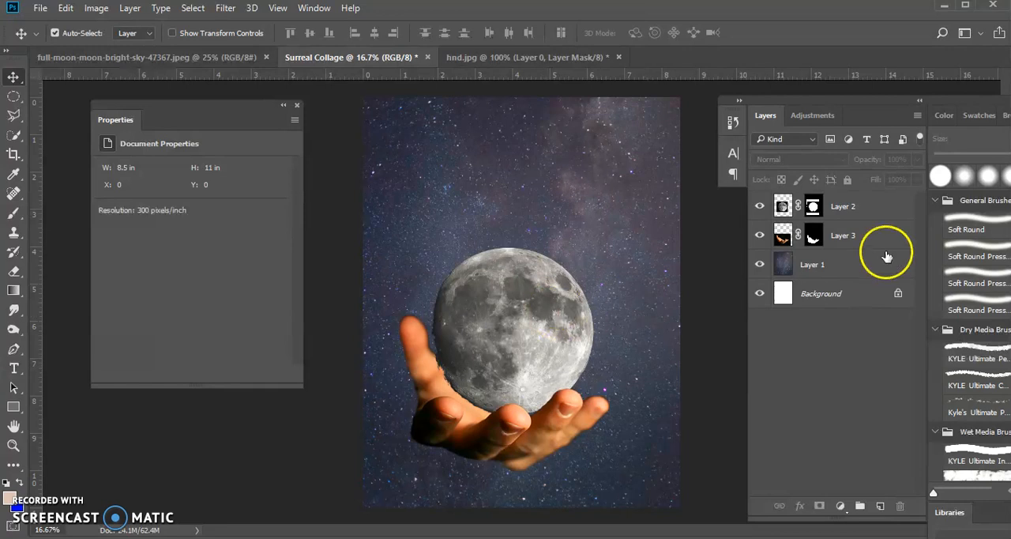
- Select the starry sky layer, Layer 1, and switch to a workspace that shows the histogram and adjustments
click(845, 207)
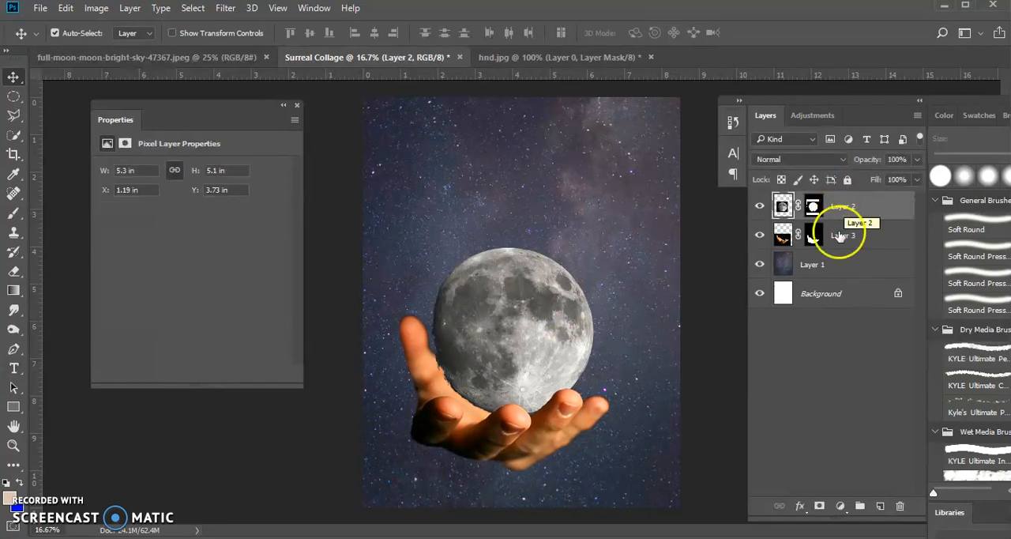
click(833, 256)
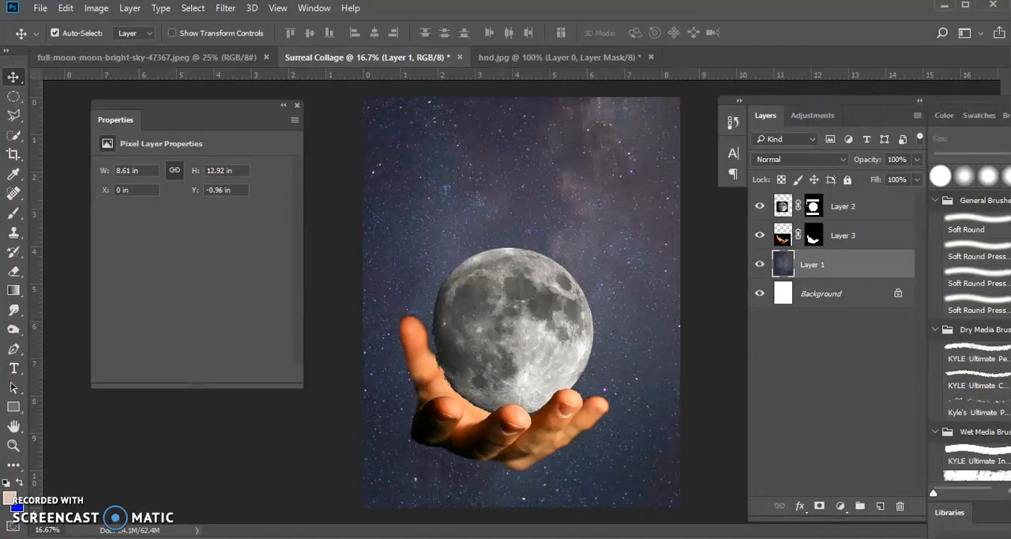
click(314, 8)
mouse_move(355, 33)
click(212, 103)
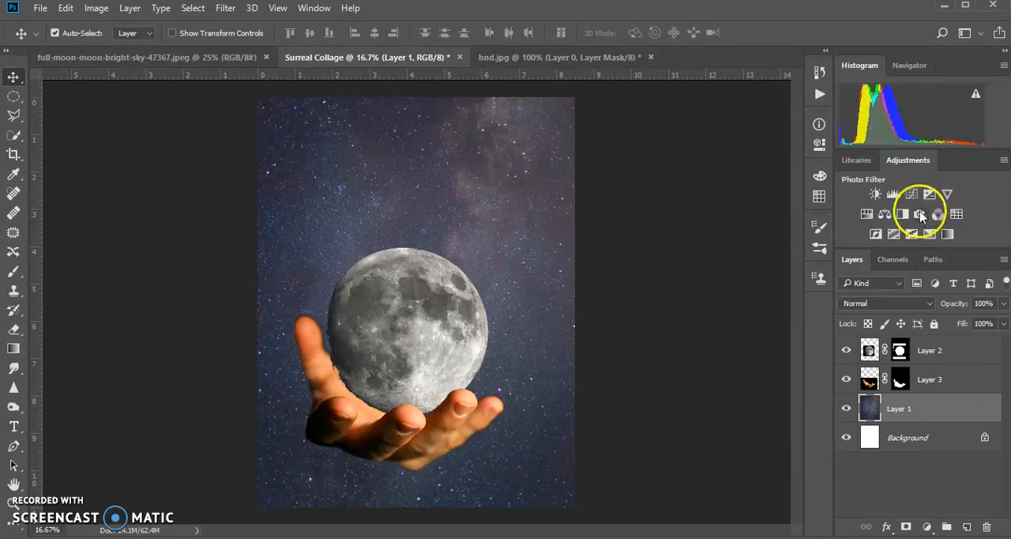
- Add a Hue/Saturation adjustment directly above Layer 1, try a green hue of -119, and set the hue to +94
click(866, 217)
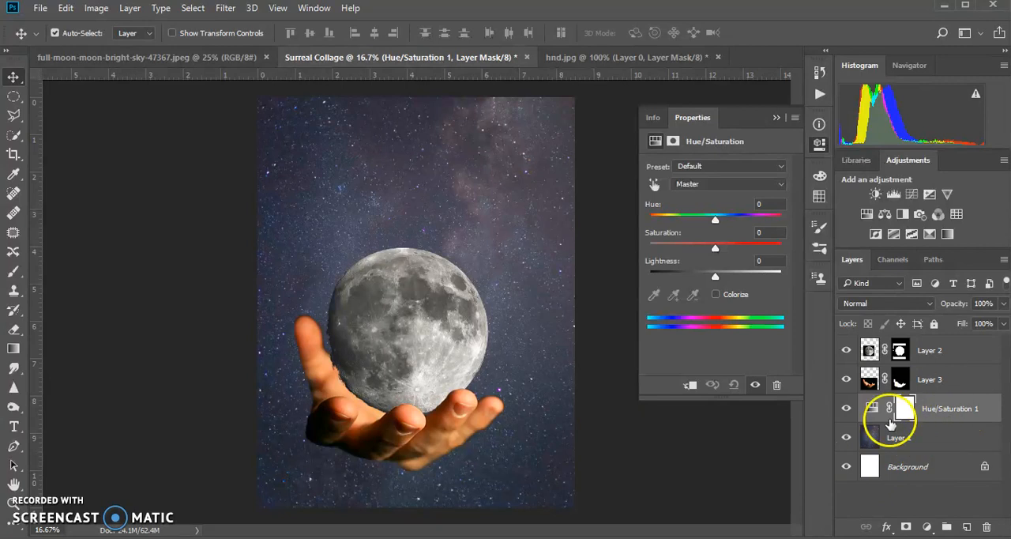
drag(715, 219, 668, 231)
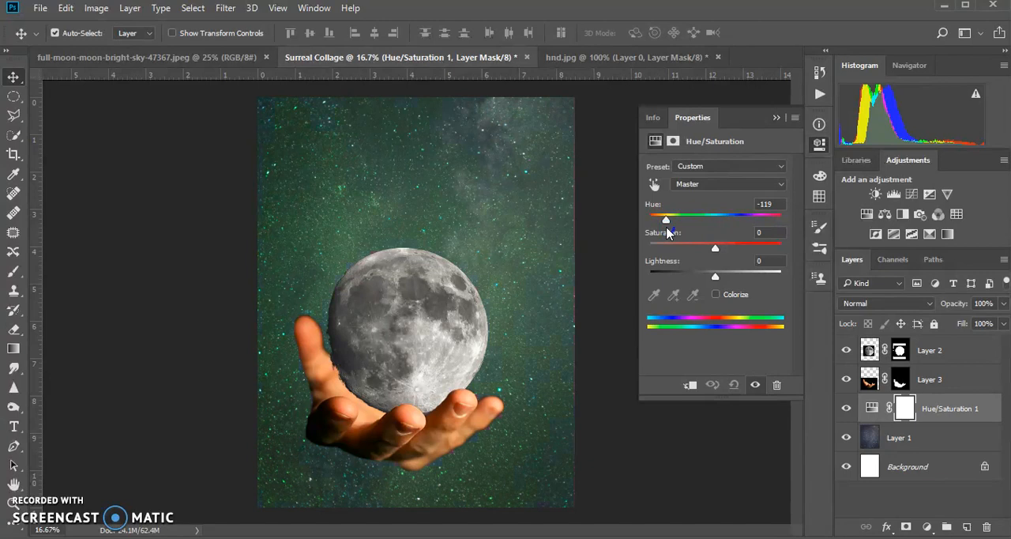
drag(668, 231, 759, 225)
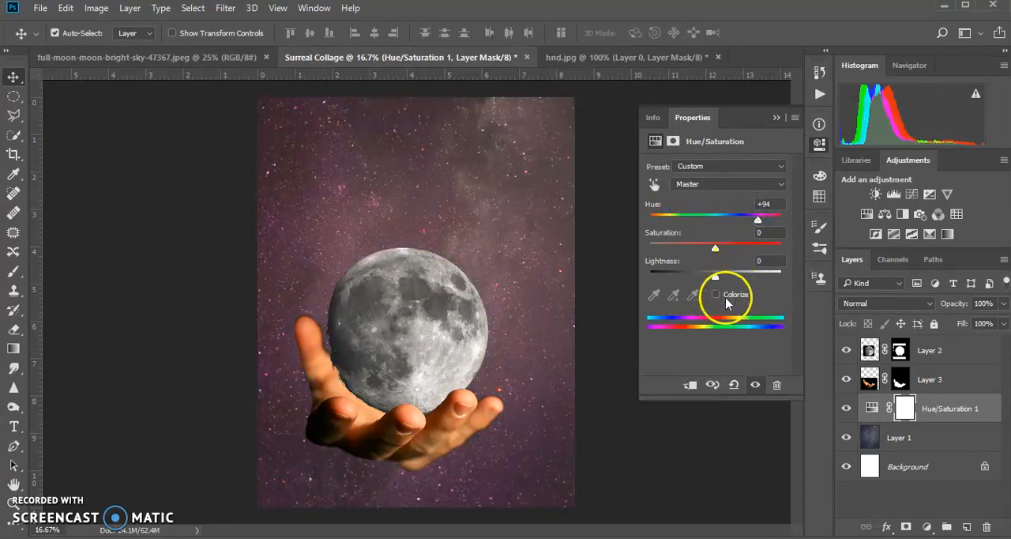
- Colorize the starry sky golden brown with the Hue/Saturation adjustment, using hue 43 and saturation 38
click(716, 295)
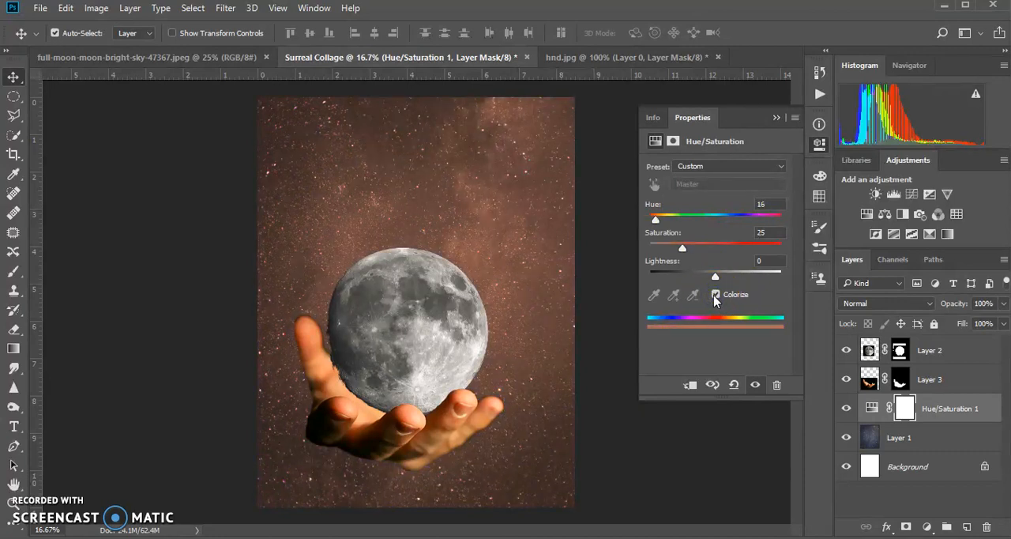
drag(655, 219, 670, 224)
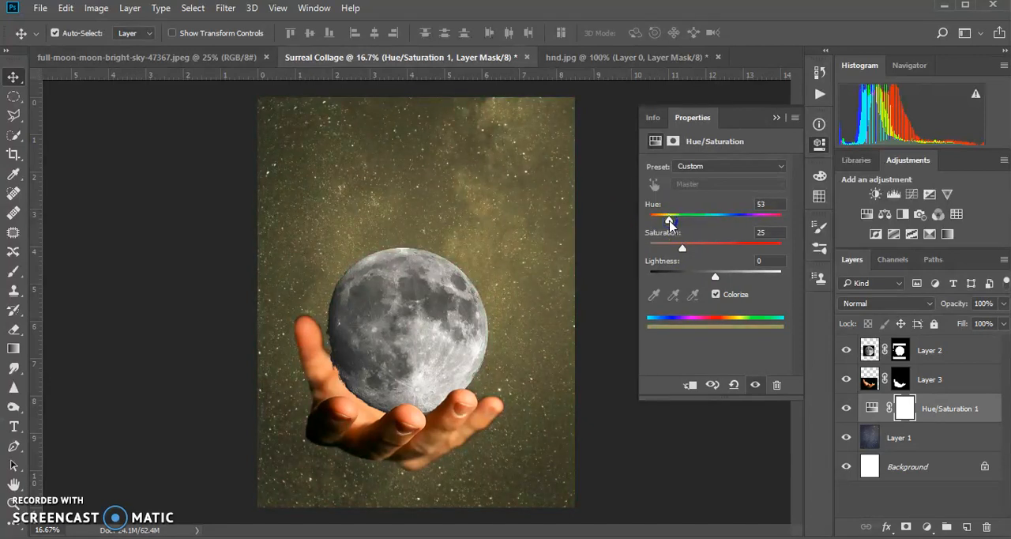
click(716, 294)
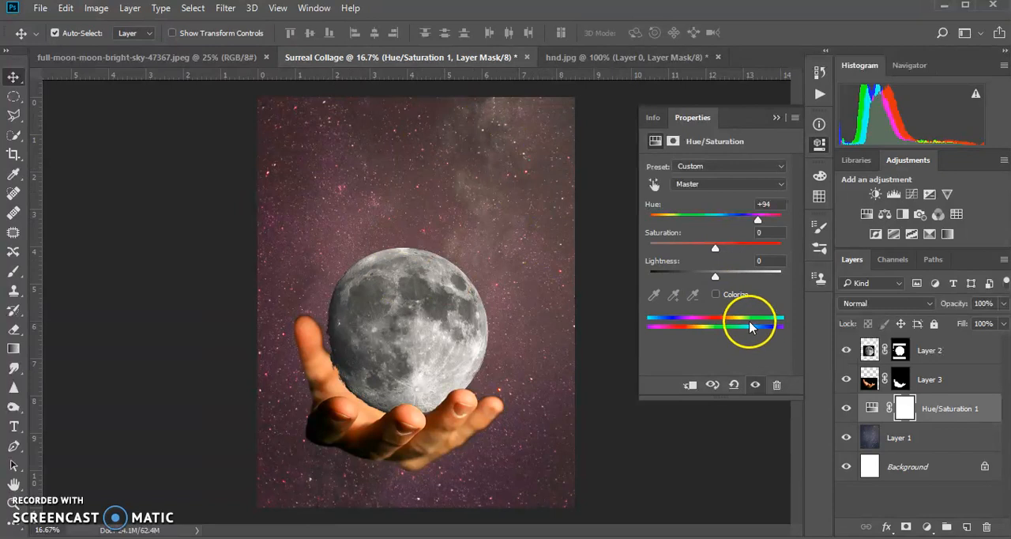
click(716, 294)
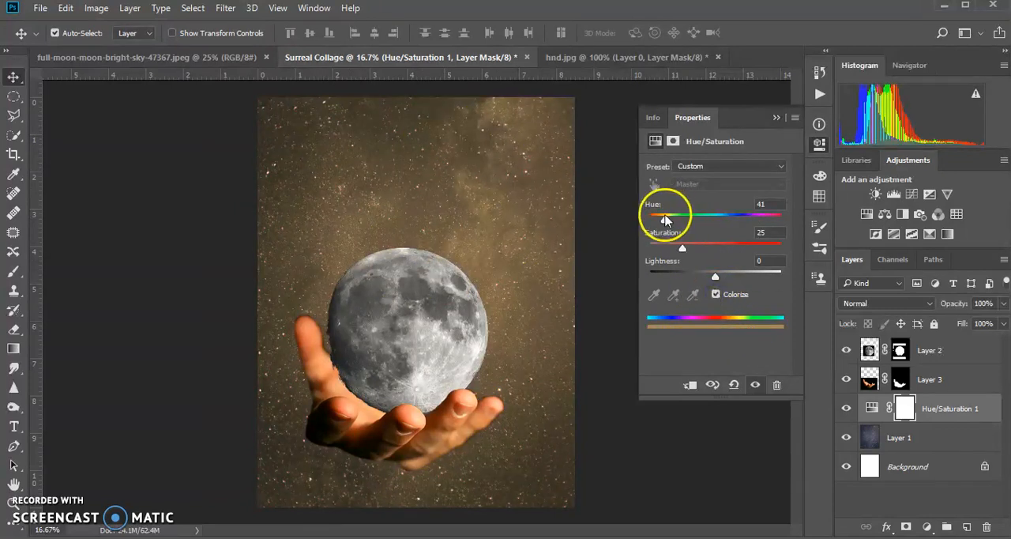
mouse_move(665, 222)
mouse_down()
mouse_move(796, 221)
mouse_move(658, 222)
mouse_up()
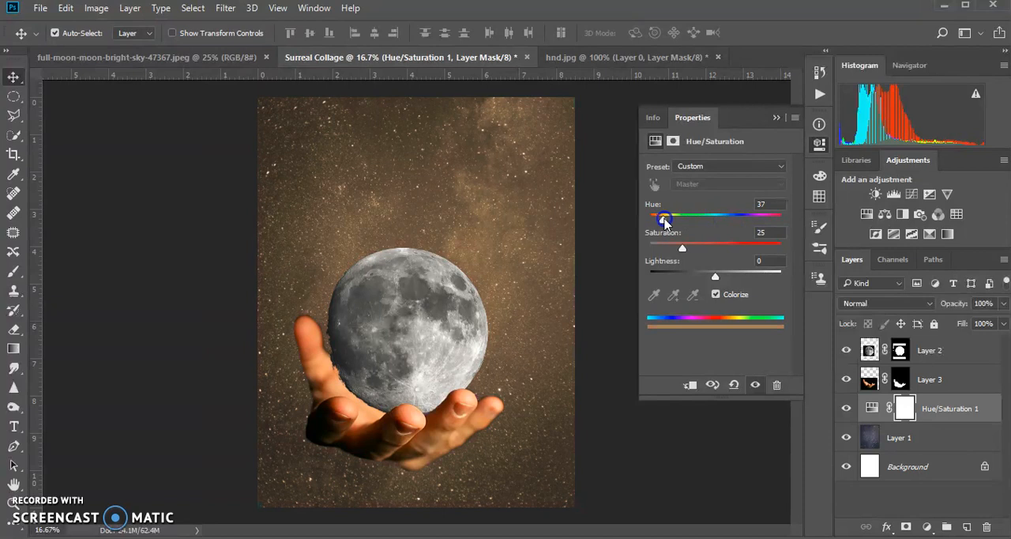
drag(683, 248, 701, 257)
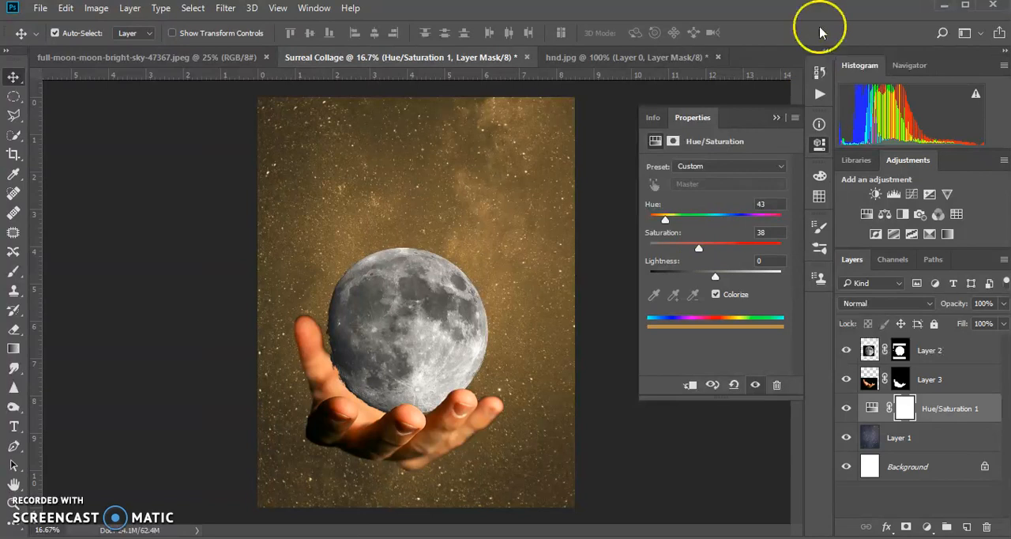
click(776, 120)
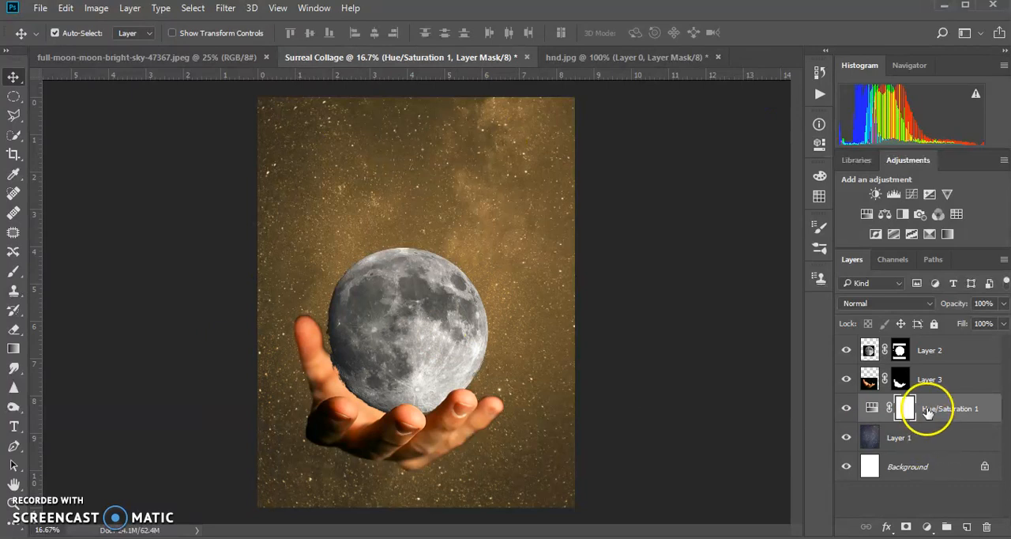
- Add a Levels adjustment directly above Layer 1 with input levels of 34, 0.81 and 204 to increase the sky's contrast
click(900, 437)
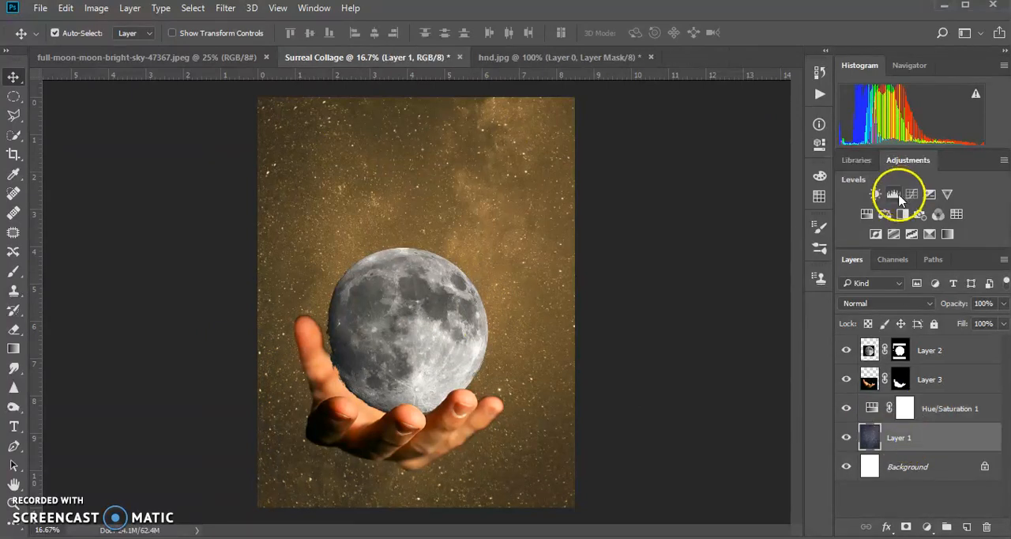
click(894, 195)
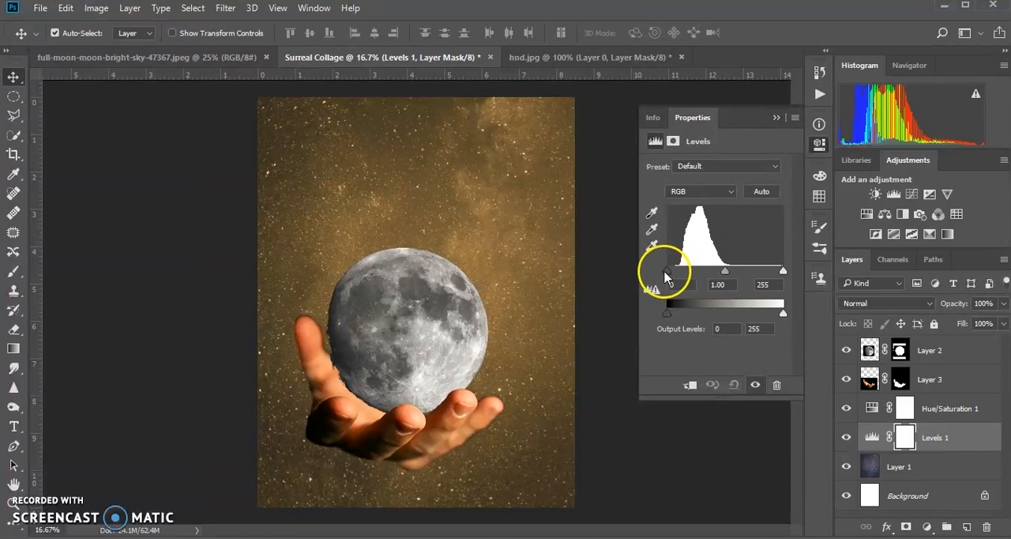
click(667, 273)
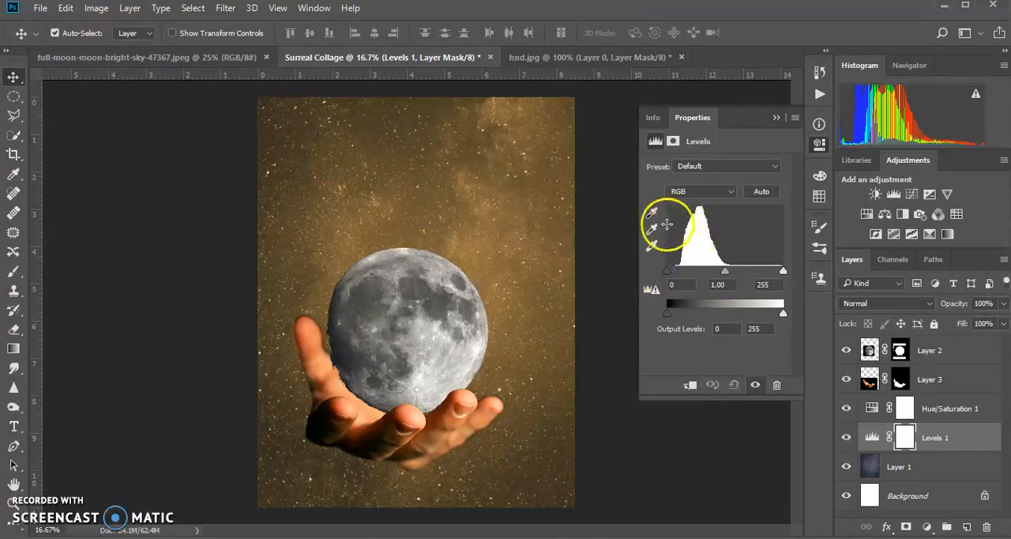
drag(667, 272, 687, 275)
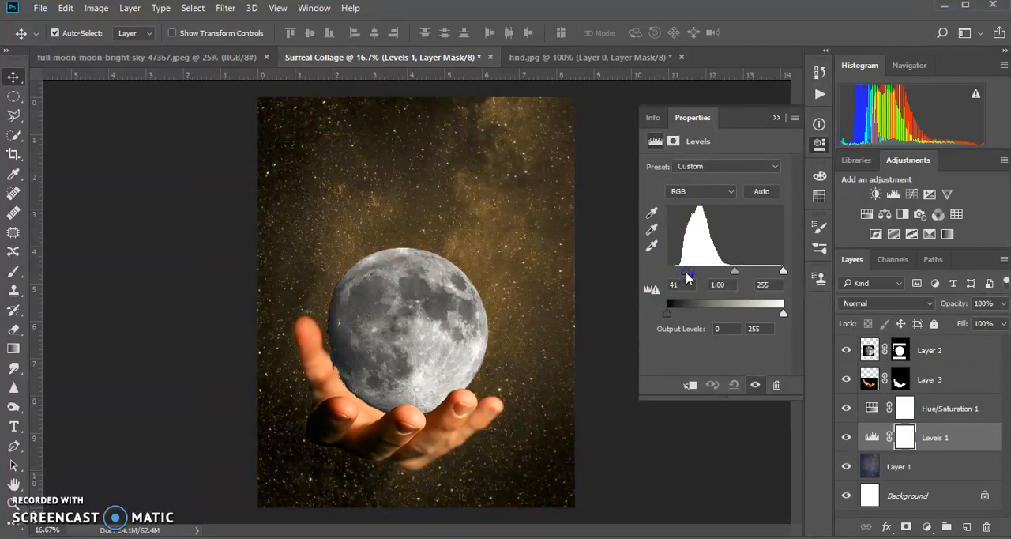
drag(684, 276, 682, 276)
drag(782, 271, 727, 274)
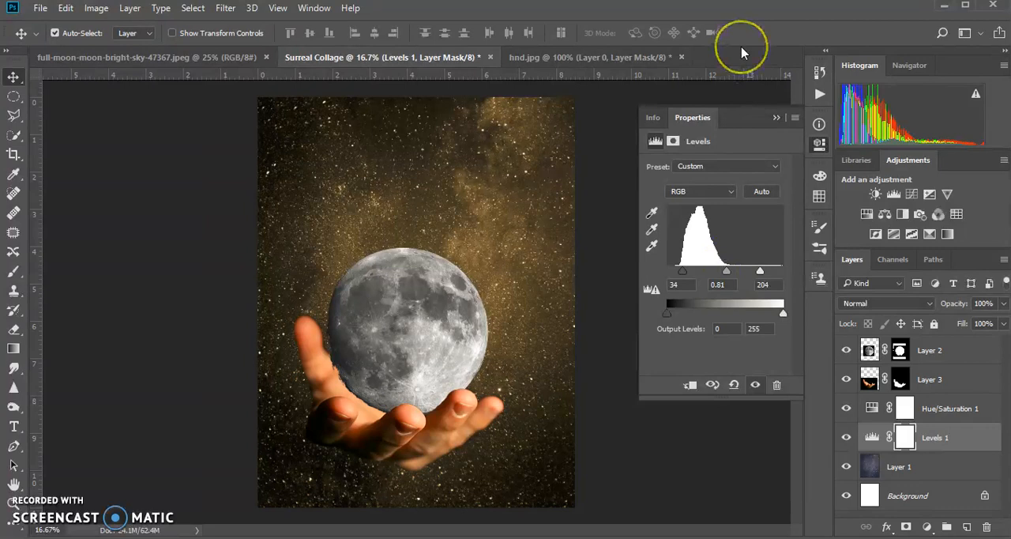
click(776, 117)
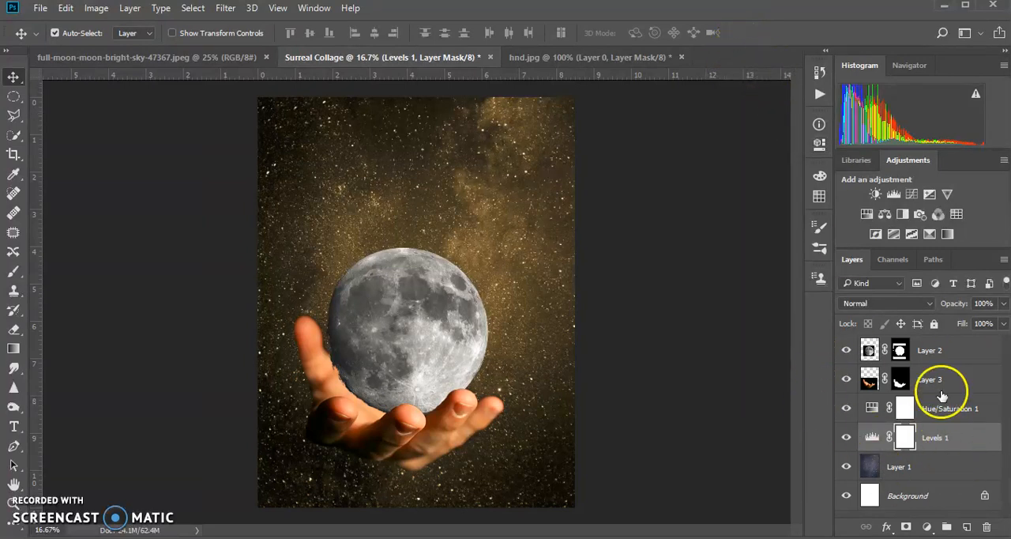
- Add a Hue/Saturation adjustment above the moon layer, enable Colorize, and clip it to Layer 2
click(948, 353)
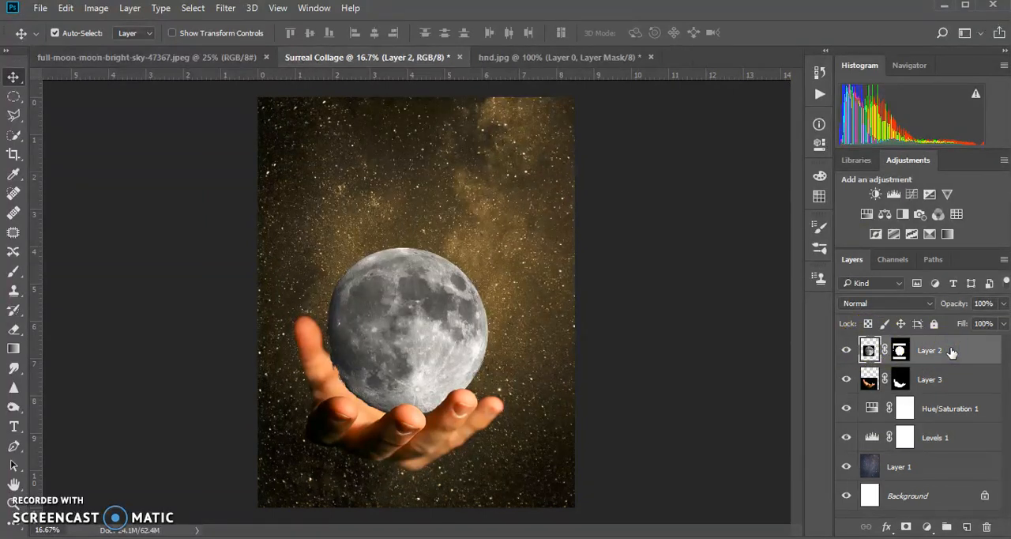
click(867, 215)
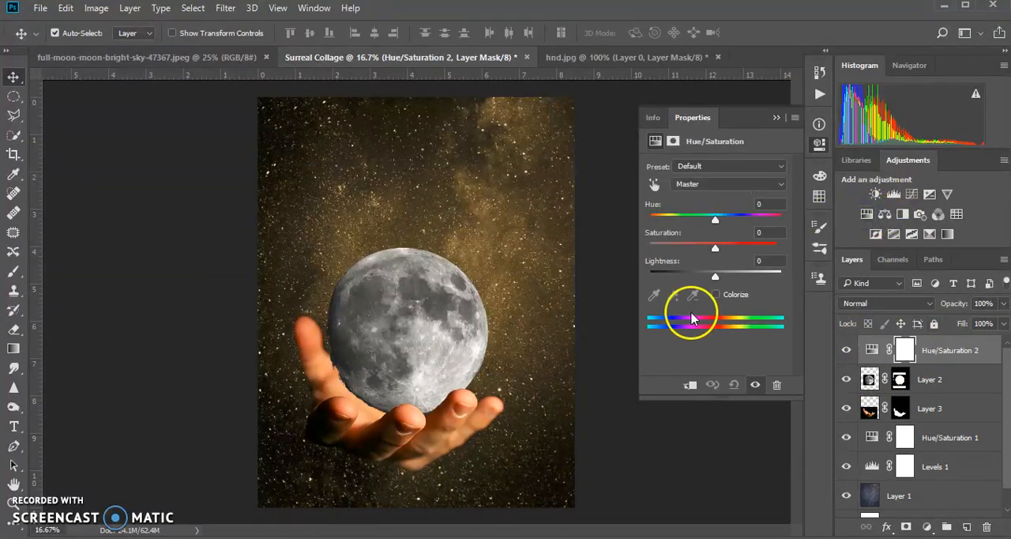
click(717, 294)
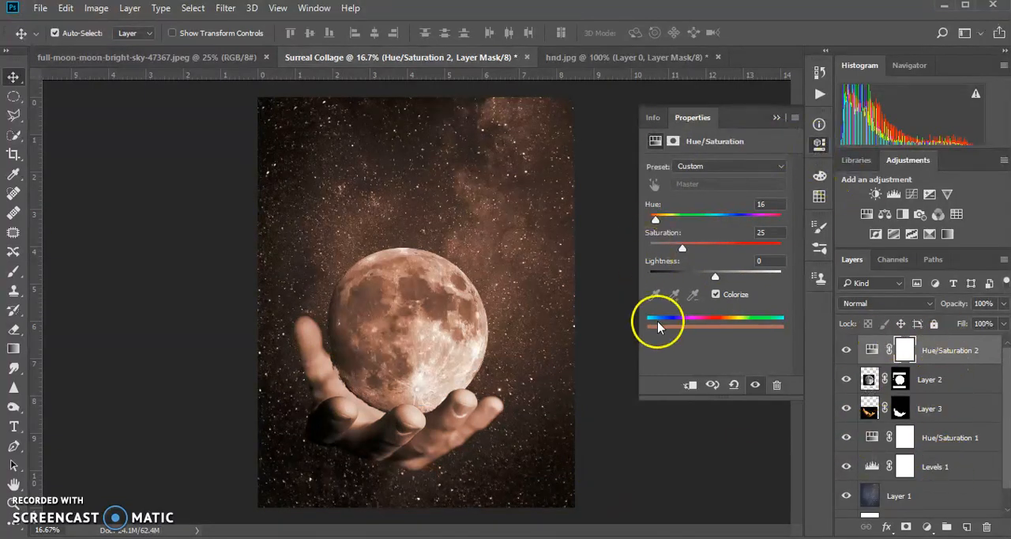
click(688, 386)
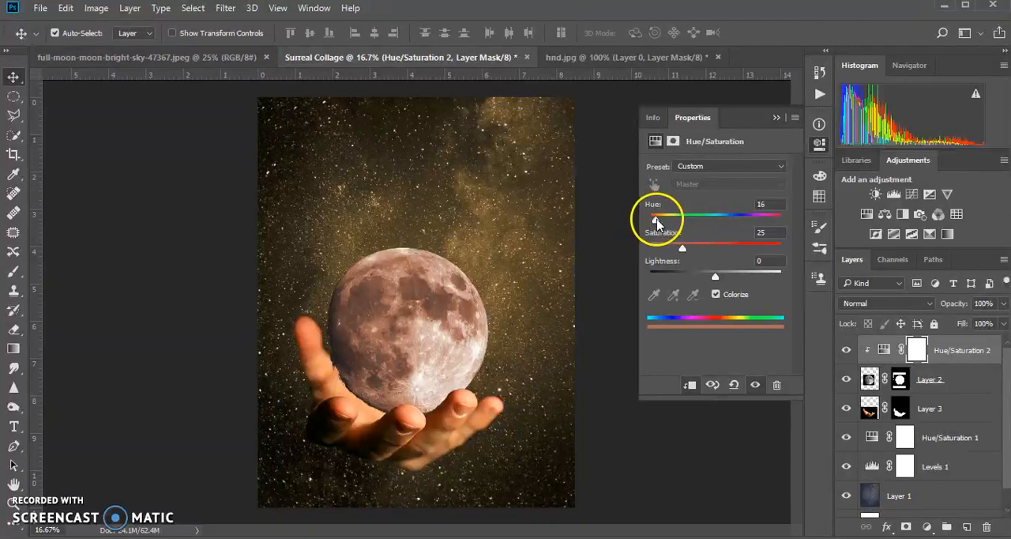
- Tint the moon golden with its clipped Hue/Saturation adjustment, setting hue to about 35 and saturation to about 37
mouse_move(654, 222)
mouse_down()
mouse_move(789, 248)
mouse_move(664, 229)
mouse_up()
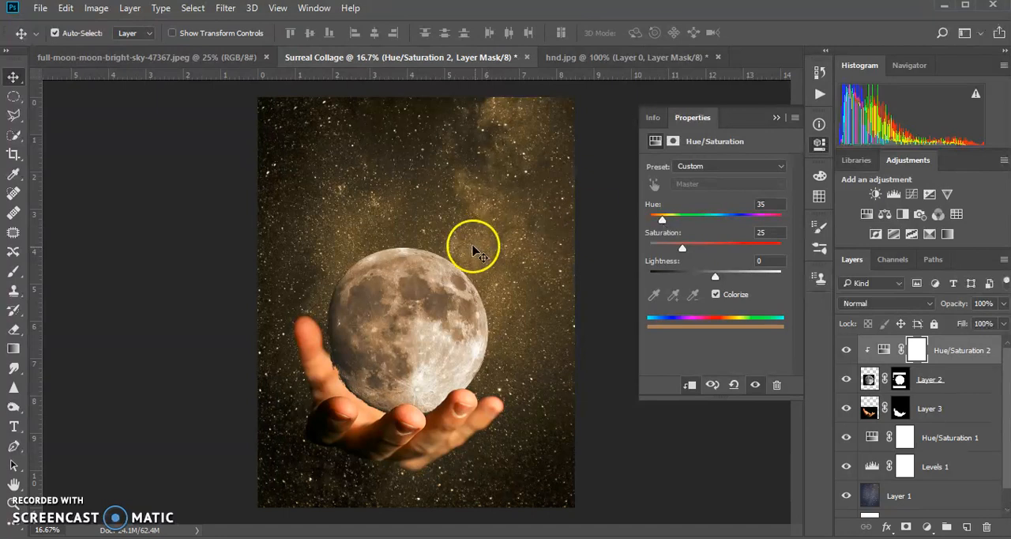
mouse_move(685, 248)
mouse_down()
mouse_move(733, 251)
mouse_move(692, 251)
mouse_move(703, 255)
mouse_up()
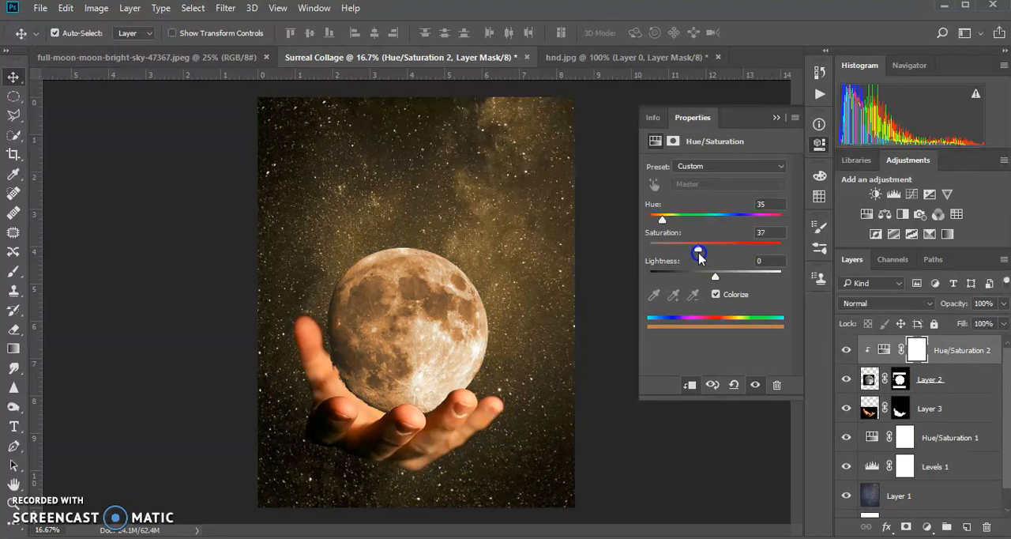
drag(663, 220, 662, 221)
click(775, 117)
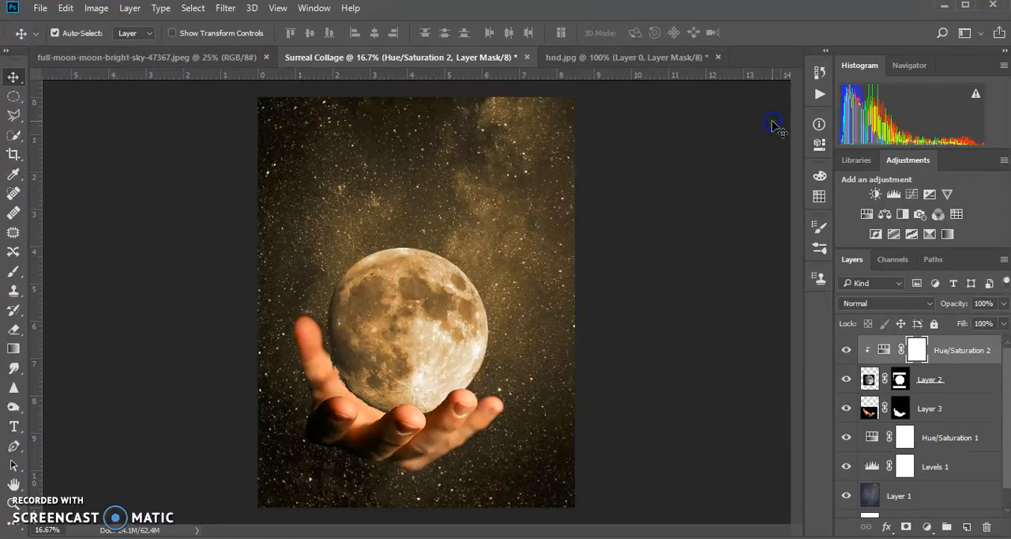
- Add a Levels adjustment clipped to the moon layer and raise its black input level to 20 for deeper contrast
click(892, 195)
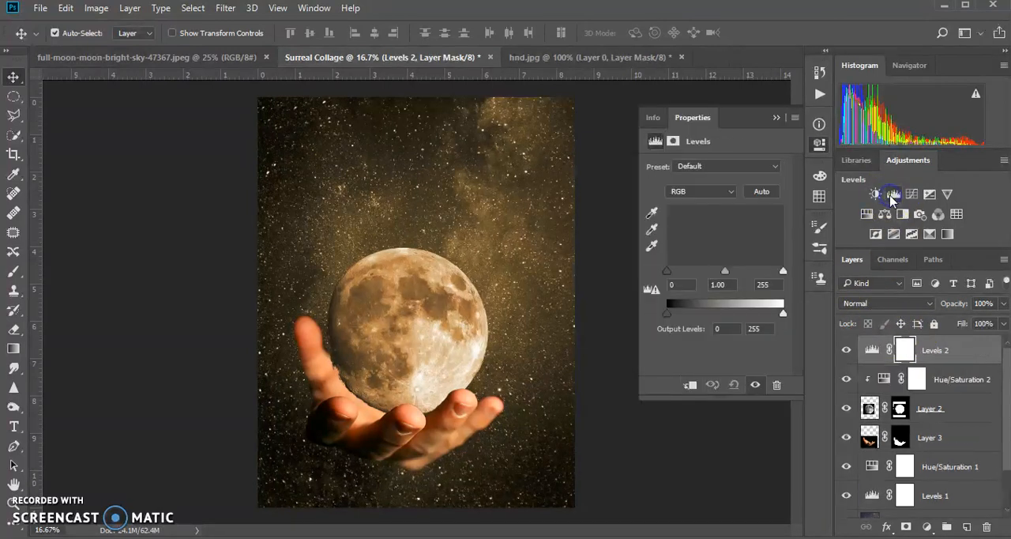
click(690, 385)
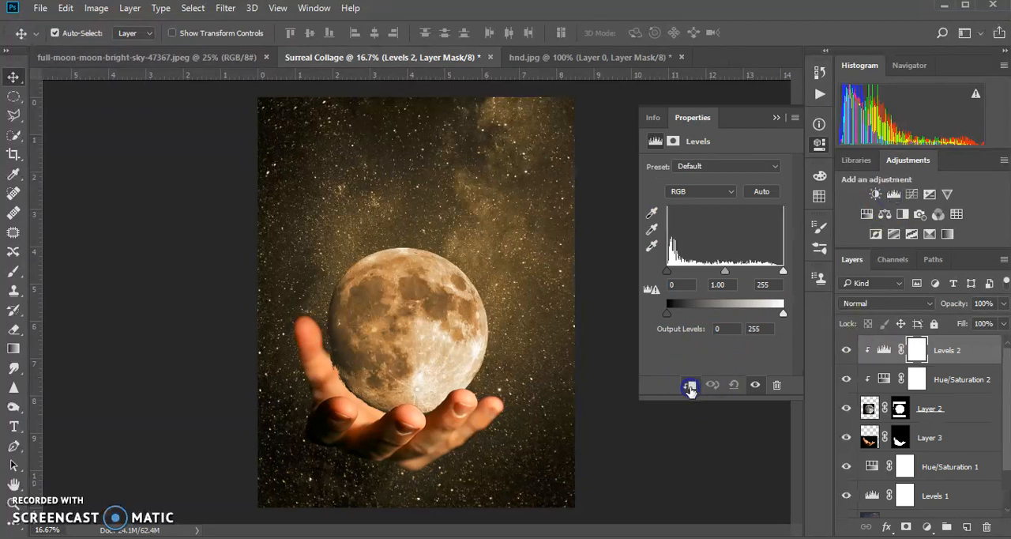
drag(668, 271, 731, 273)
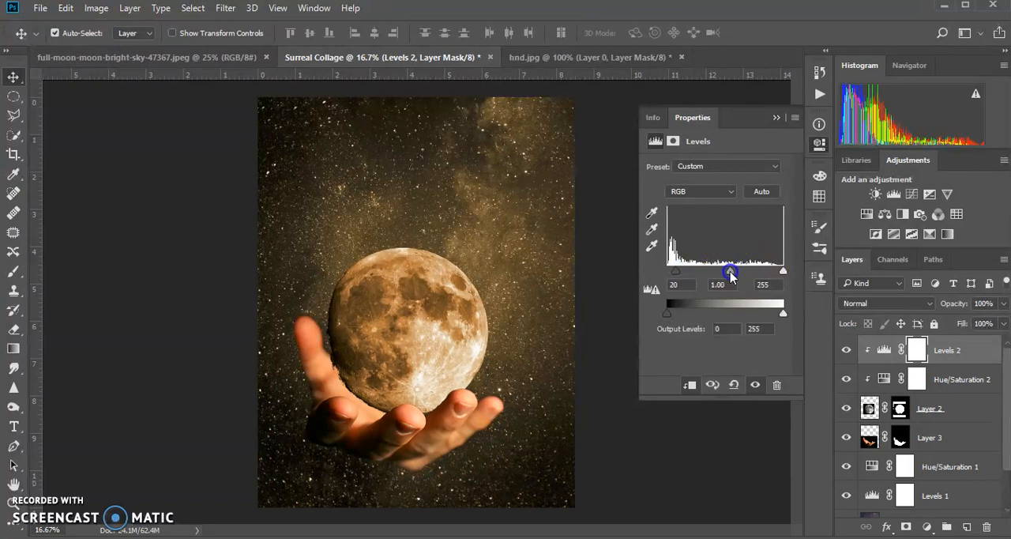
- Add an unclipped Levels adjustment directly above the hand layer, Layer 3, with the black input level at 16
click(941, 437)
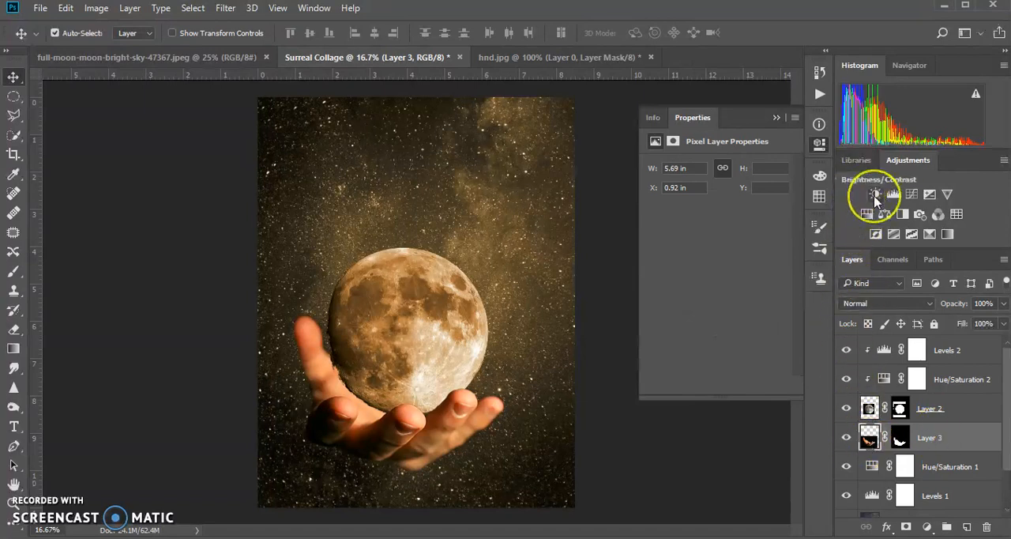
click(894, 195)
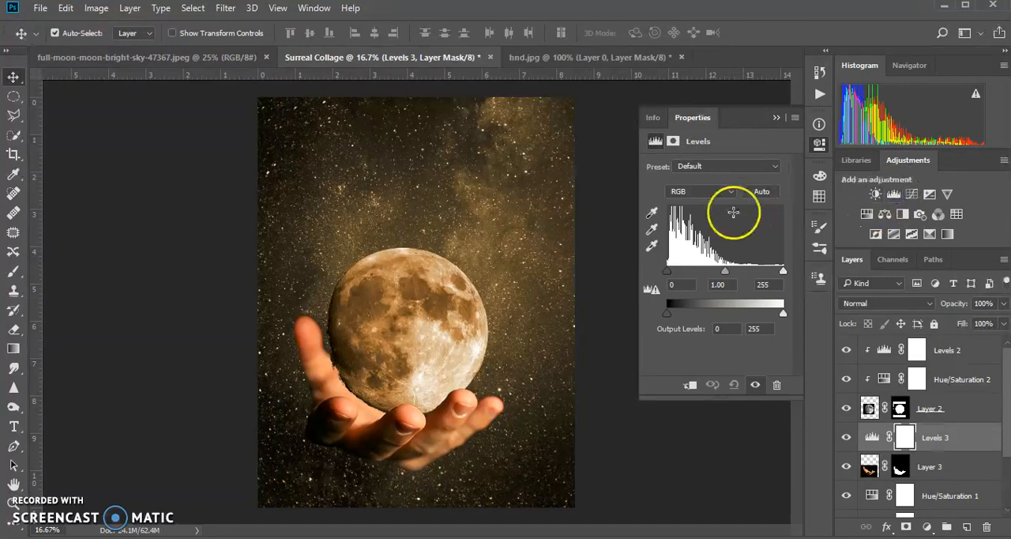
drag(668, 271, 676, 273)
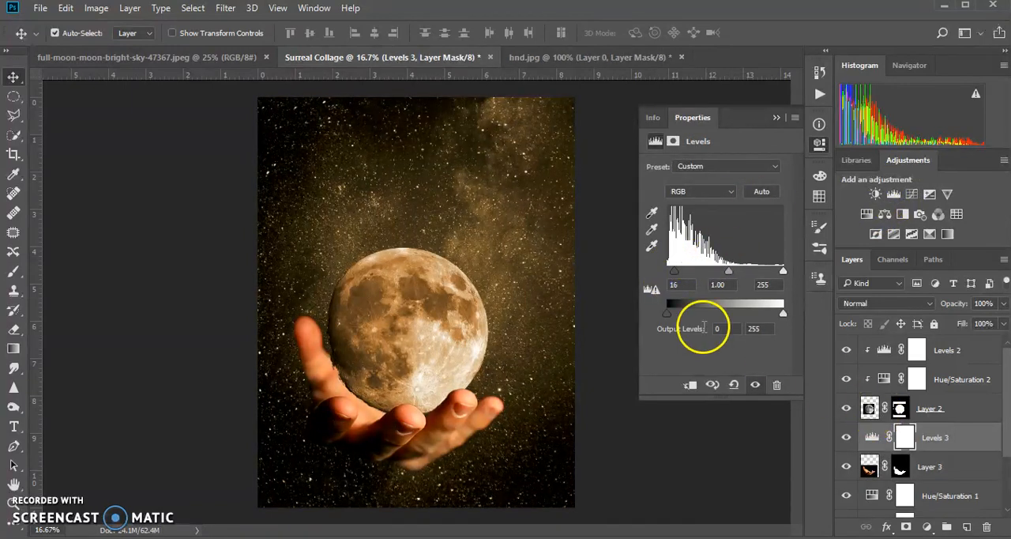
click(682, 389)
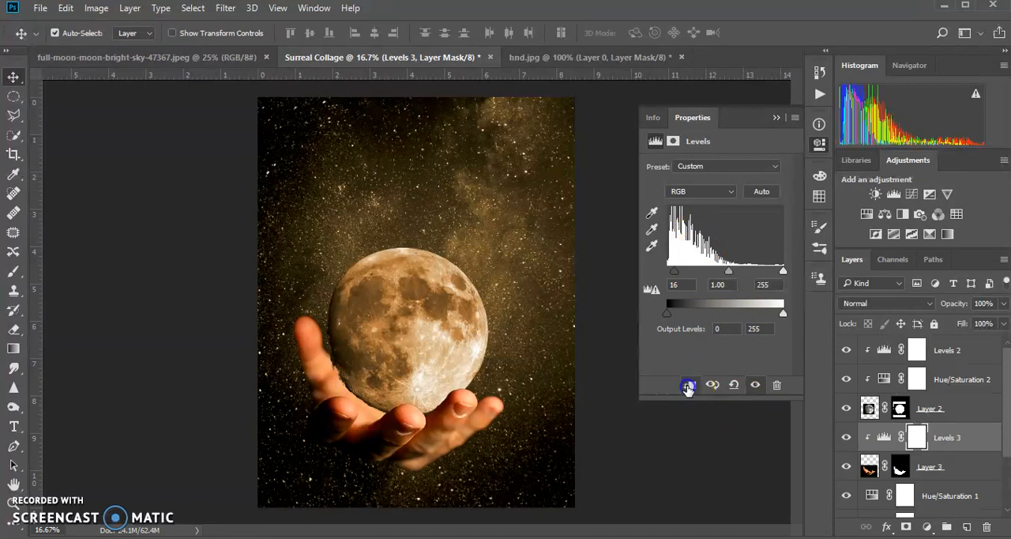
click(689, 386)
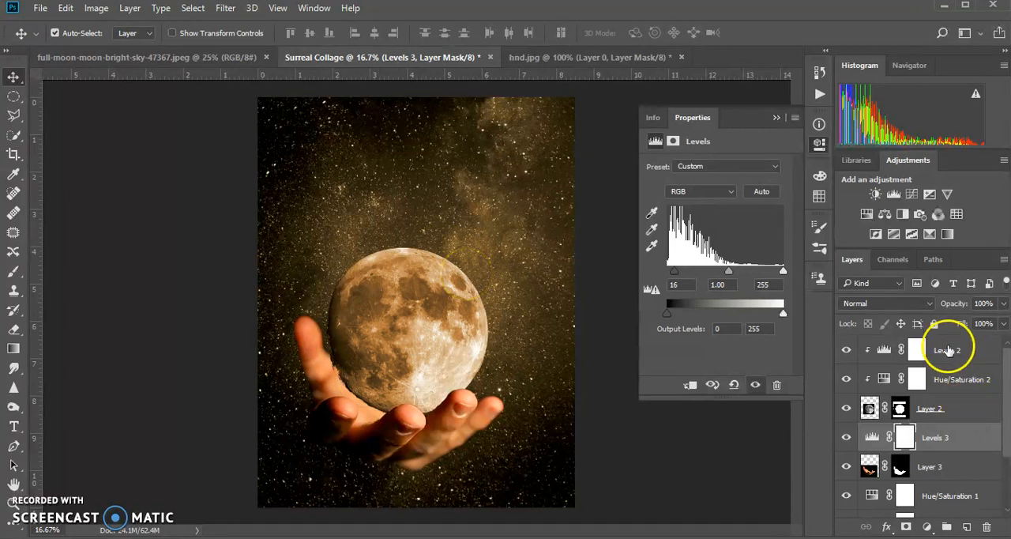
- Compare blend modes on the moon layer, Layer 2, settle on Hard Light, and fine-tune the layer's opacity
click(947, 411)
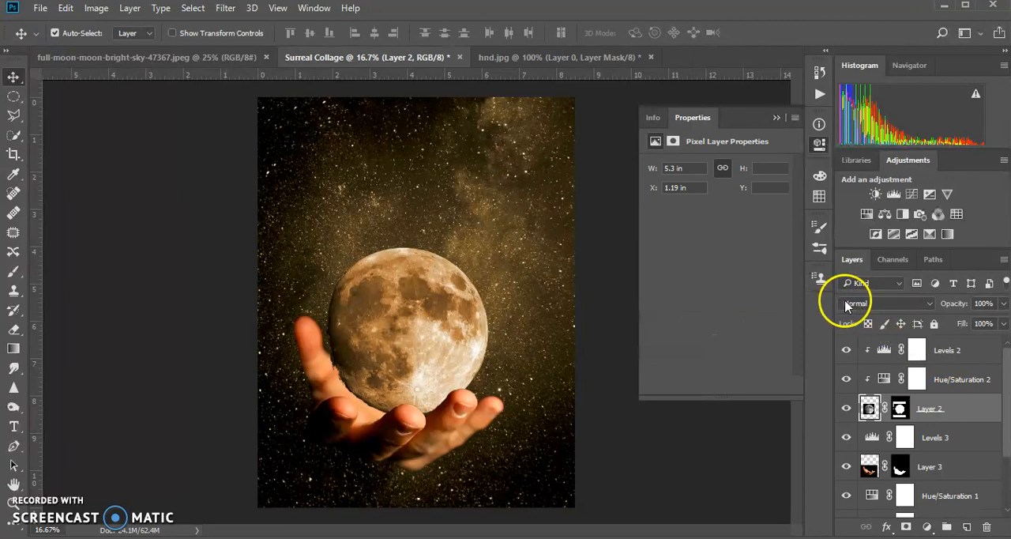
click(930, 304)
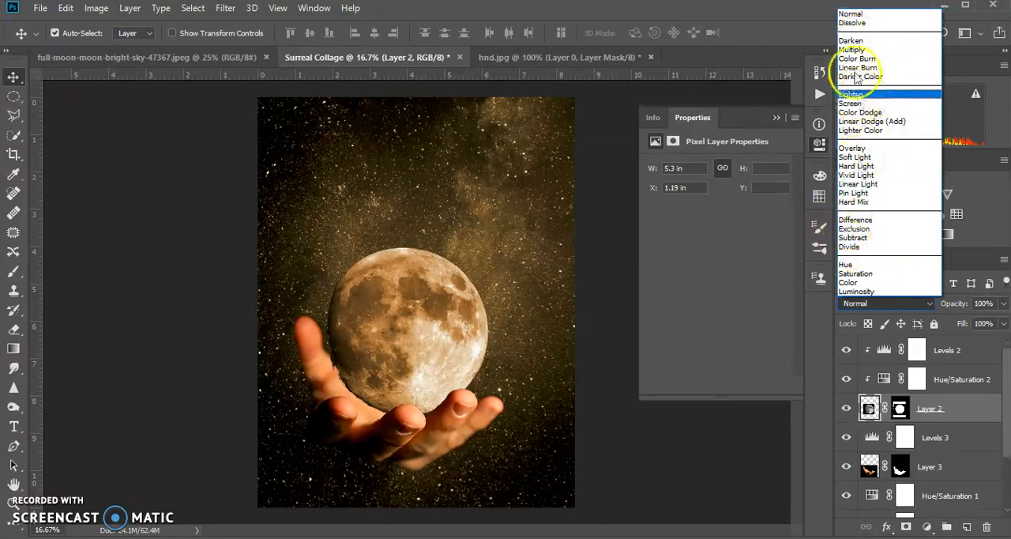
click(850, 42)
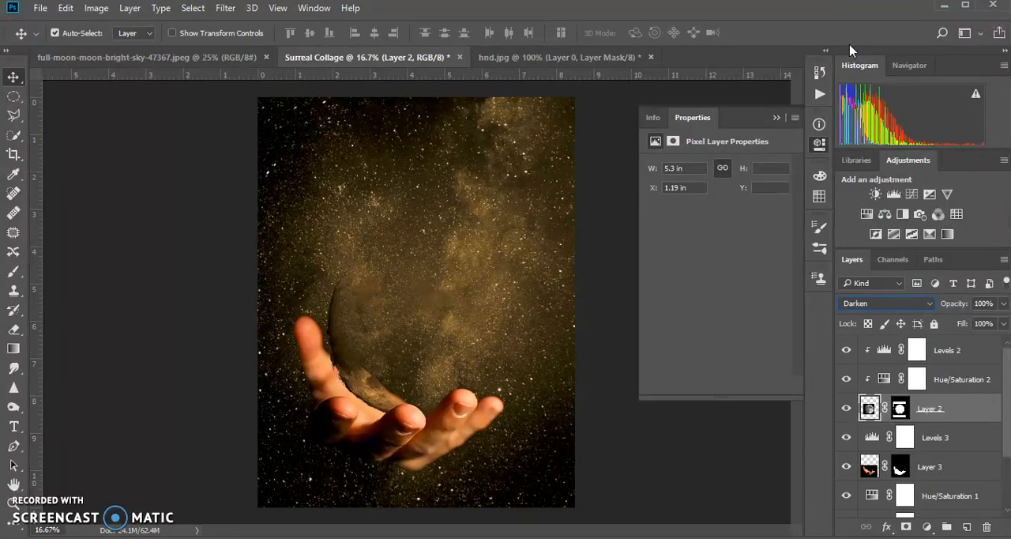
key(Down)
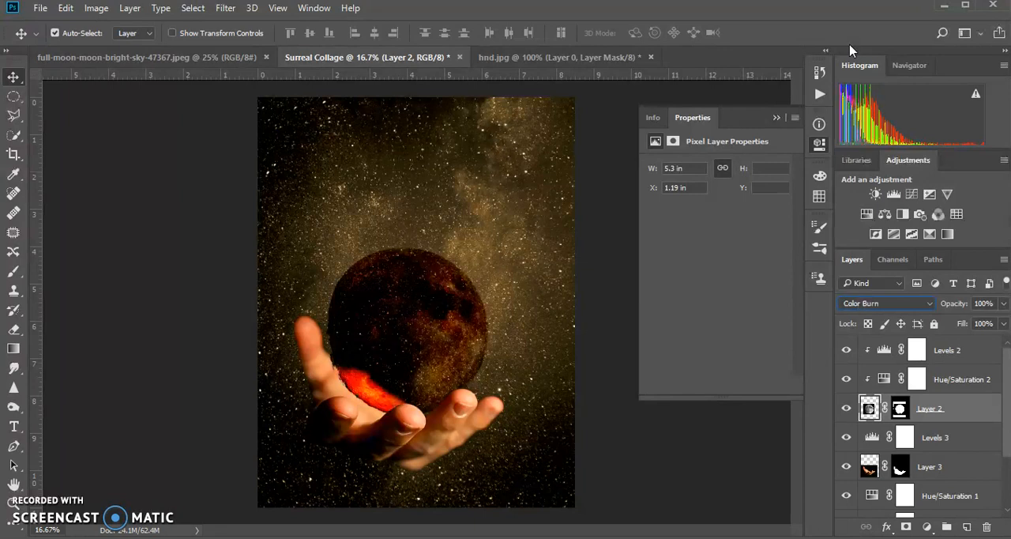
key(Down)
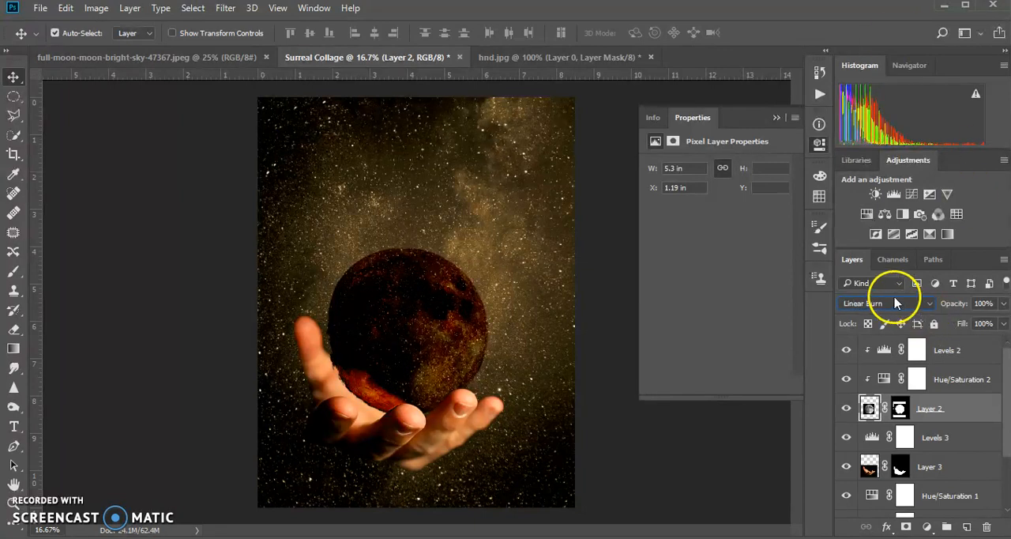
key(Down)
key(Down)
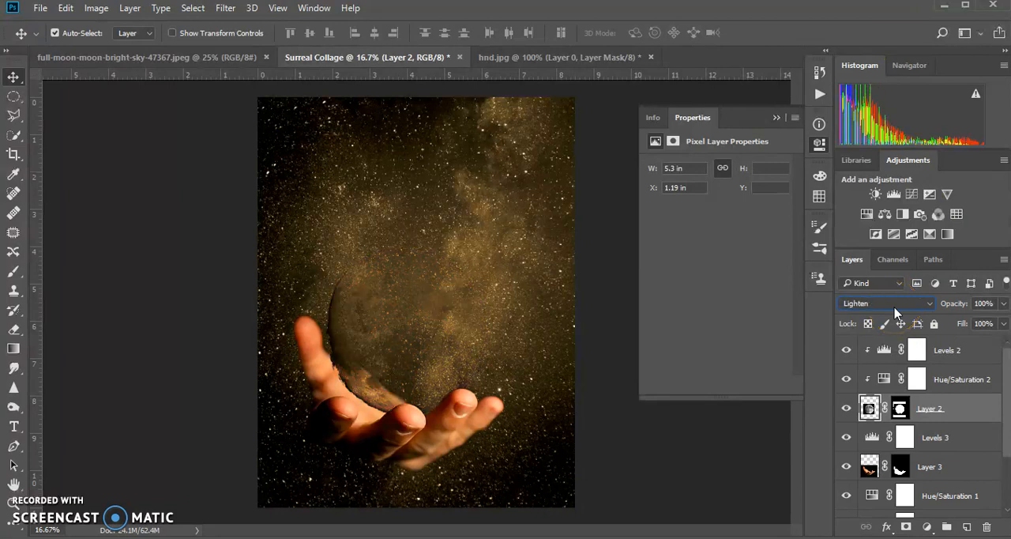
key(Down)
key(Down)
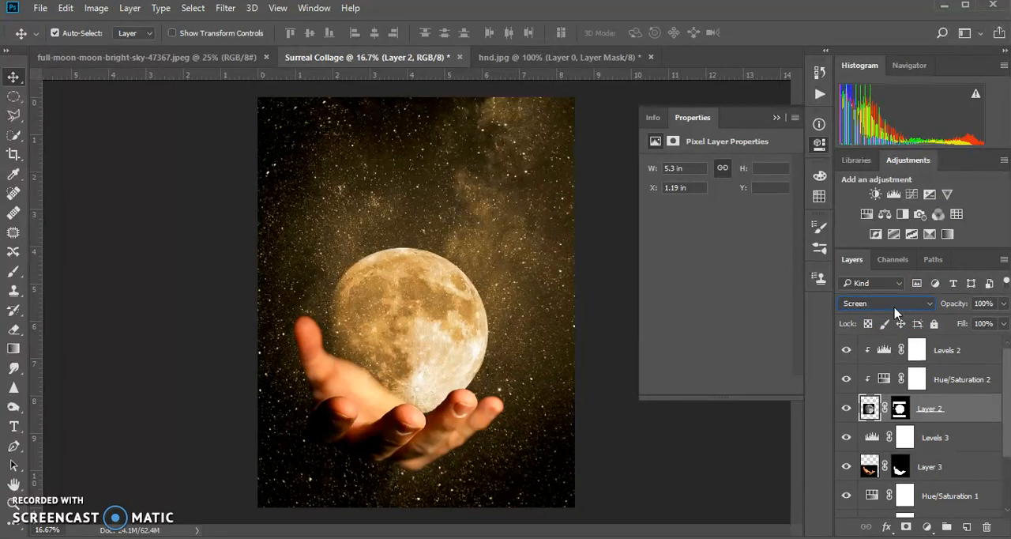
key(Down)
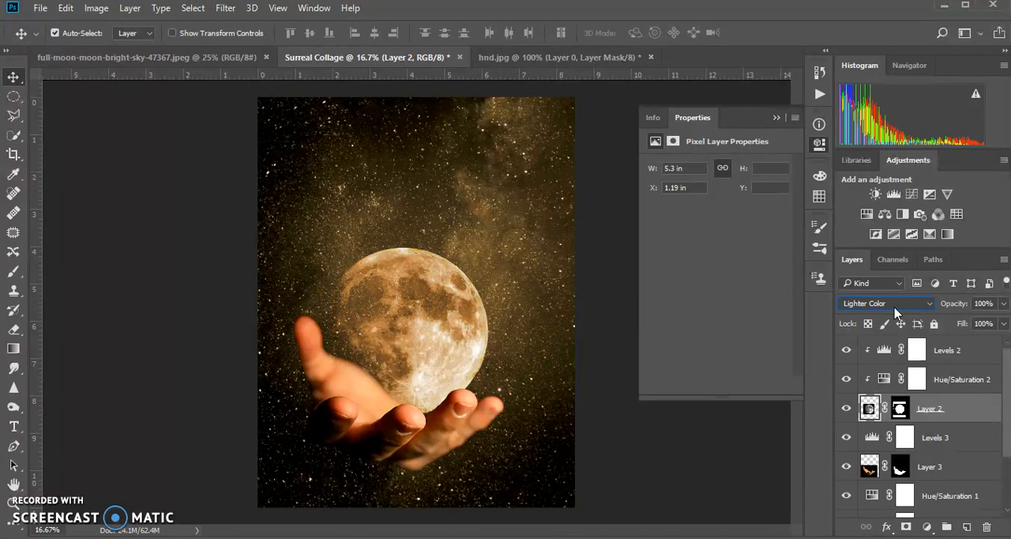
key(Down)
key(Down)
key(Down)
key(Down)
key(Down)
key(Down)
key(Down)
key(Up)
key(Down)
key(Up)
key(Up)
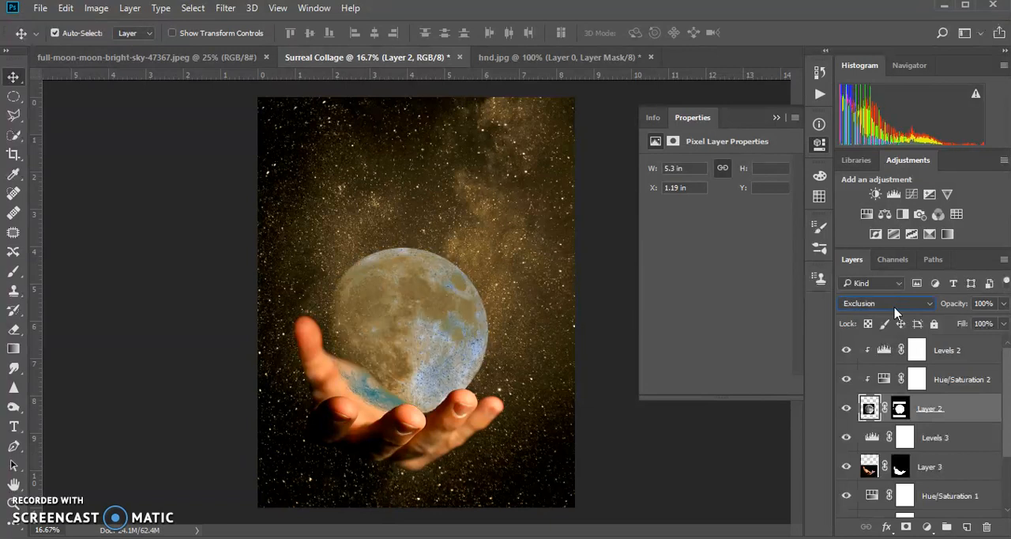
key(Down)
key(Down)
key(Down)
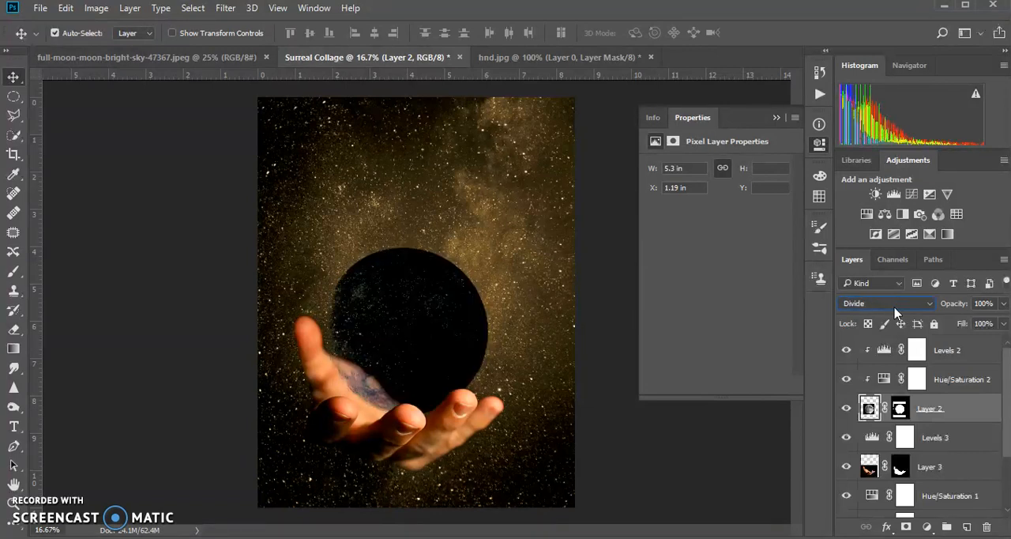
key(Up)
key(Up)
key(Up)
key(Up)
key(Up)
key(Up)
key(Up)
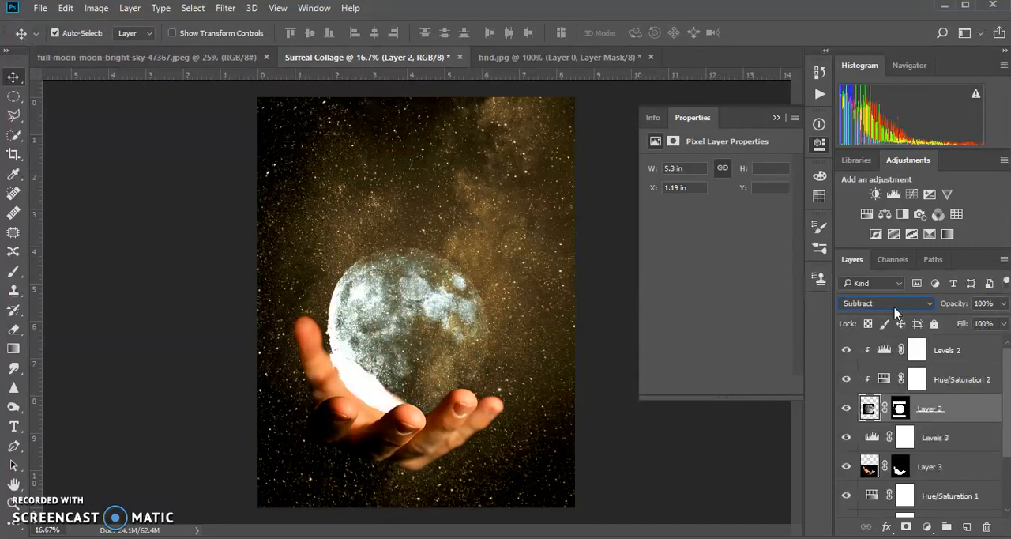
key(Up)
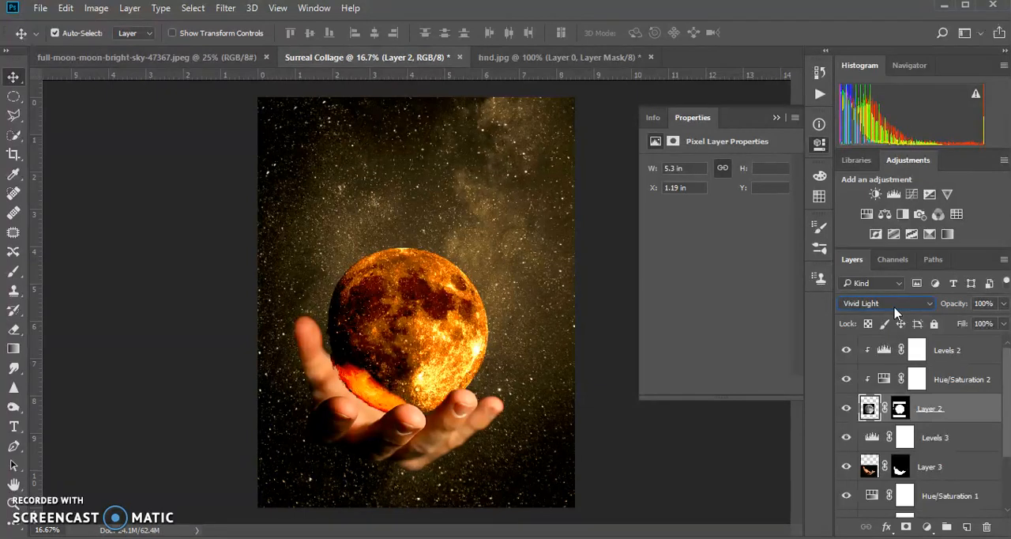
key(Up)
key(Up)
key(Up)
key(Down)
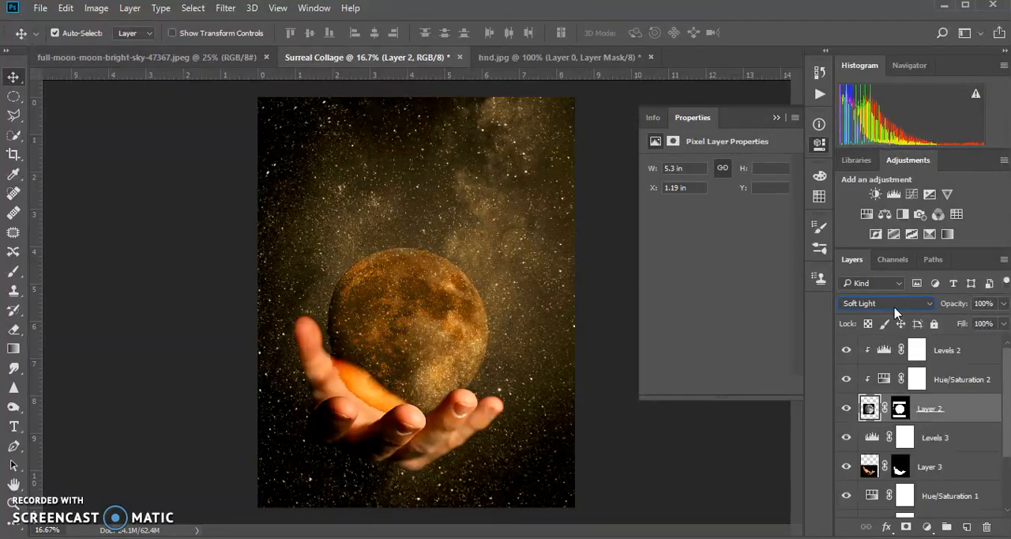
key(Down)
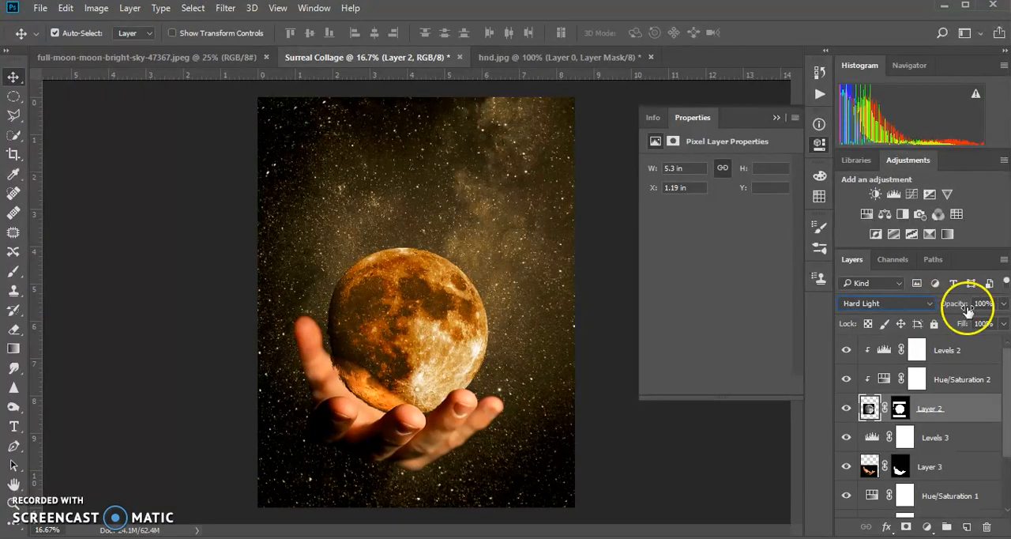
click(1003, 304)
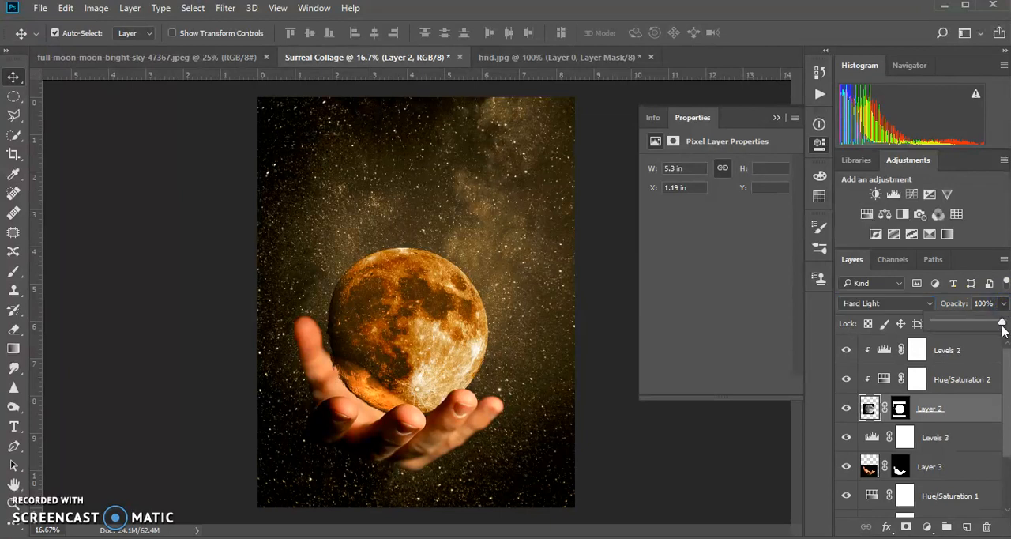
mouse_move(1001, 323)
mouse_down()
mouse_move(980, 324)
mouse_move(998, 324)
mouse_up()
- Reduce the saturation of the moon's clipped Hue/Saturation adjustment to about 25 and collapse its properties
click(951, 380)
click(883, 380)
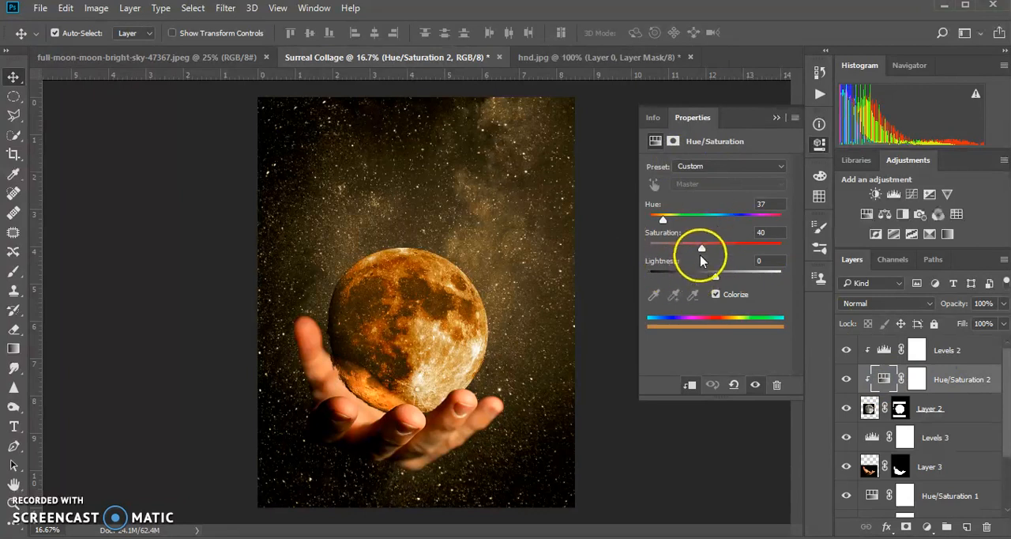
drag(702, 249, 689, 251)
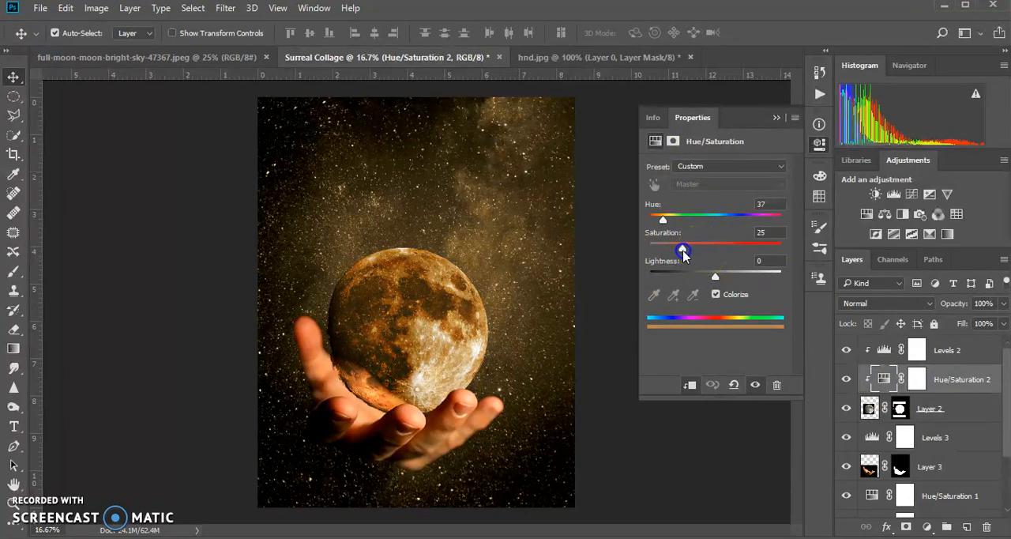
mouse_move(681, 252)
mouse_down()
mouse_move(669, 252)
mouse_move(686, 254)
mouse_up()
click(773, 118)
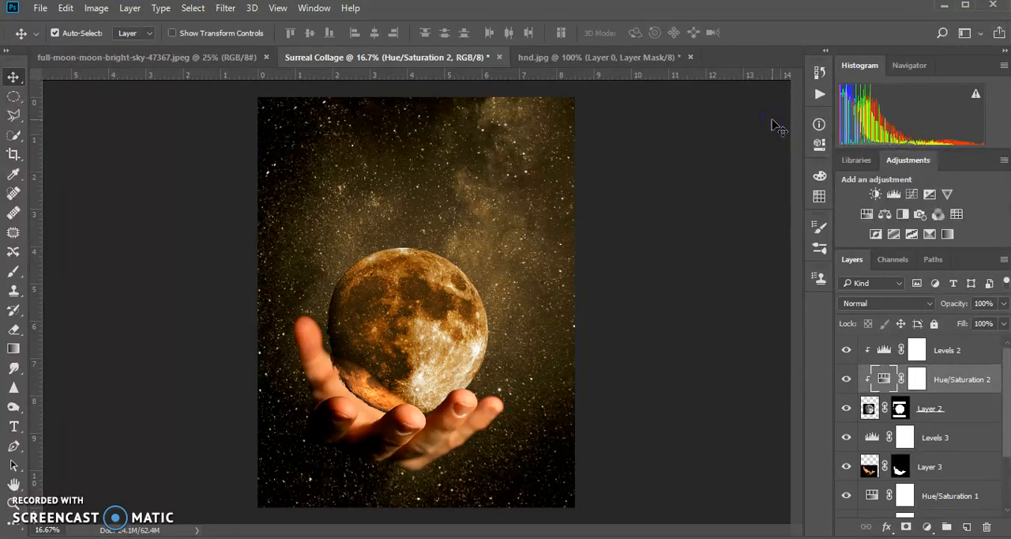